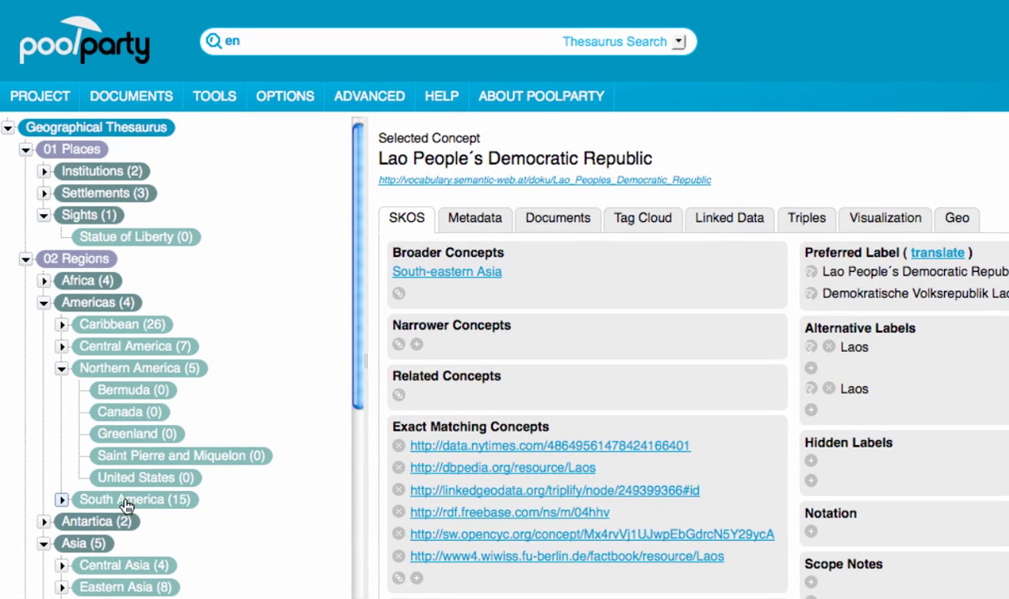
Step: Scroll the concept tree down to Lao People's Democratic Republic under South-eastern Asia
scroll(125, 505, "down", 5)
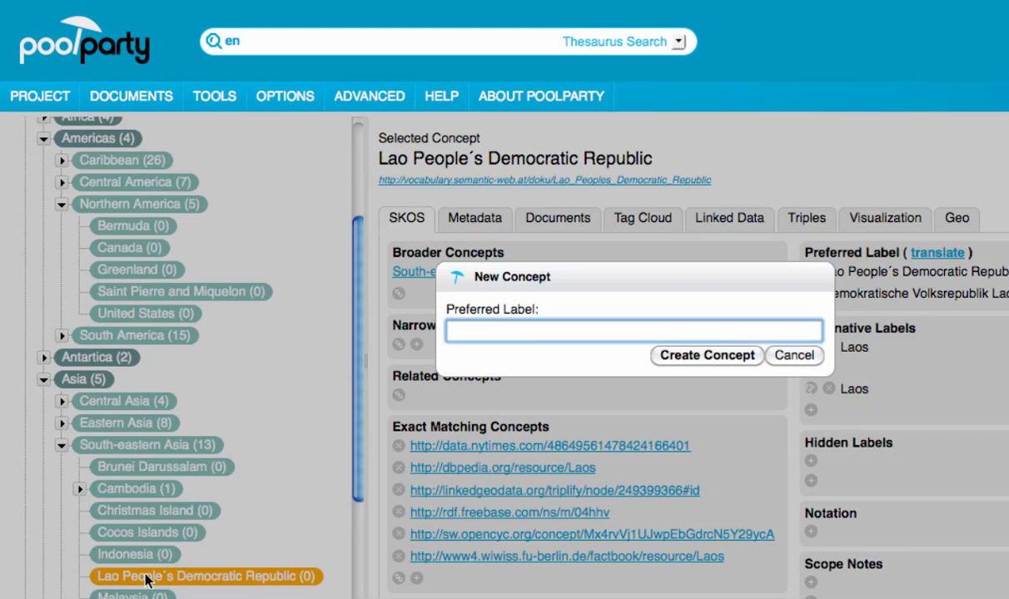
Step: Create the concept 'Luang Prabang' under Lao People's Democratic Republic, then return to the tree's top
type("Luang Praban")
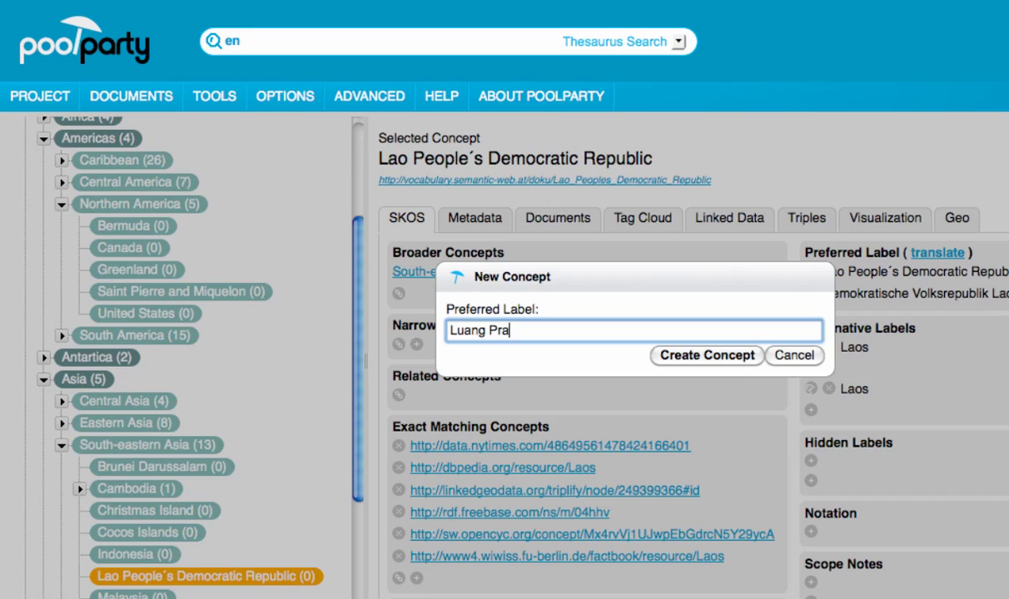
type("g")
key("Return")
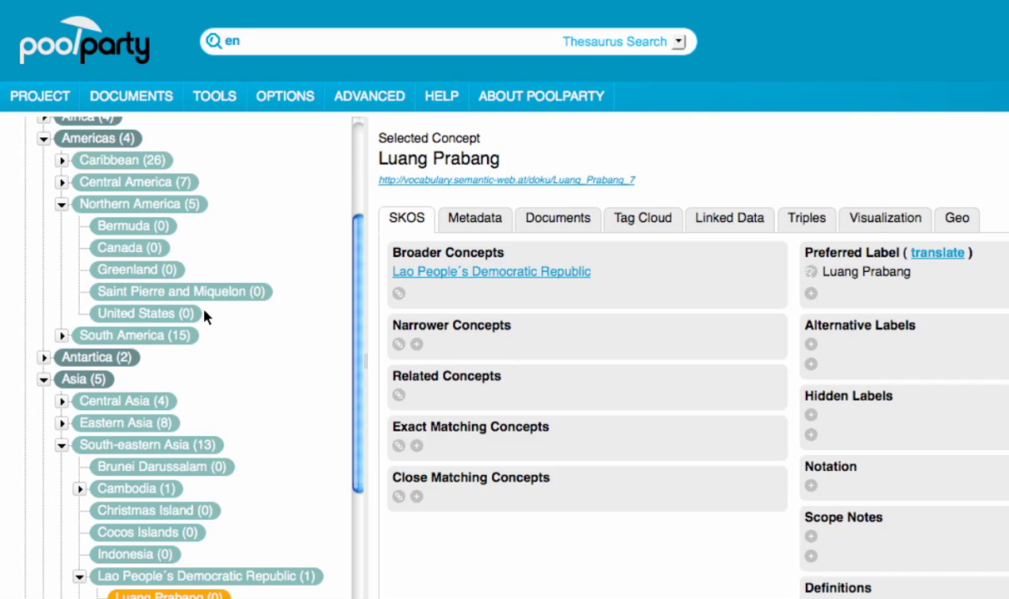
scroll(204, 316, "up", 5)
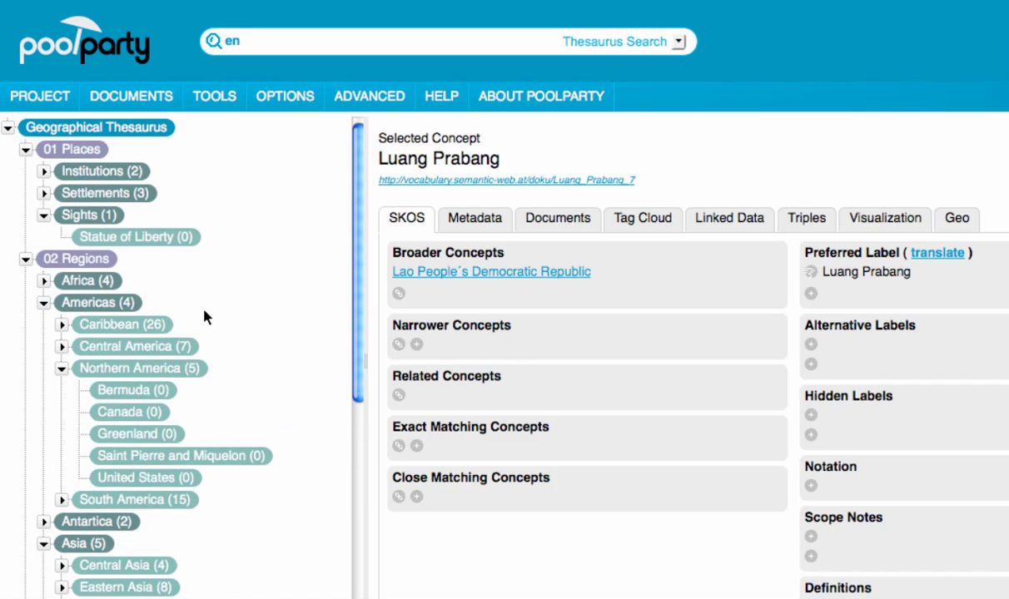
Step: Create a new concept 'Wat Xieng Thong' under Sights
left_click(94, 216)
type("Wat ")
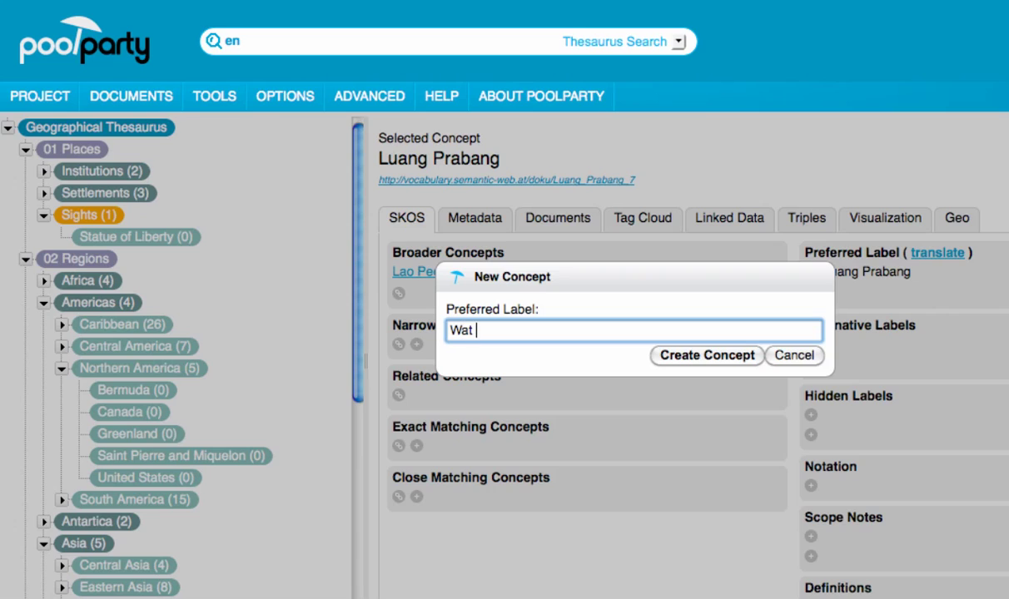
type("Xieng Thong")
key("Return")
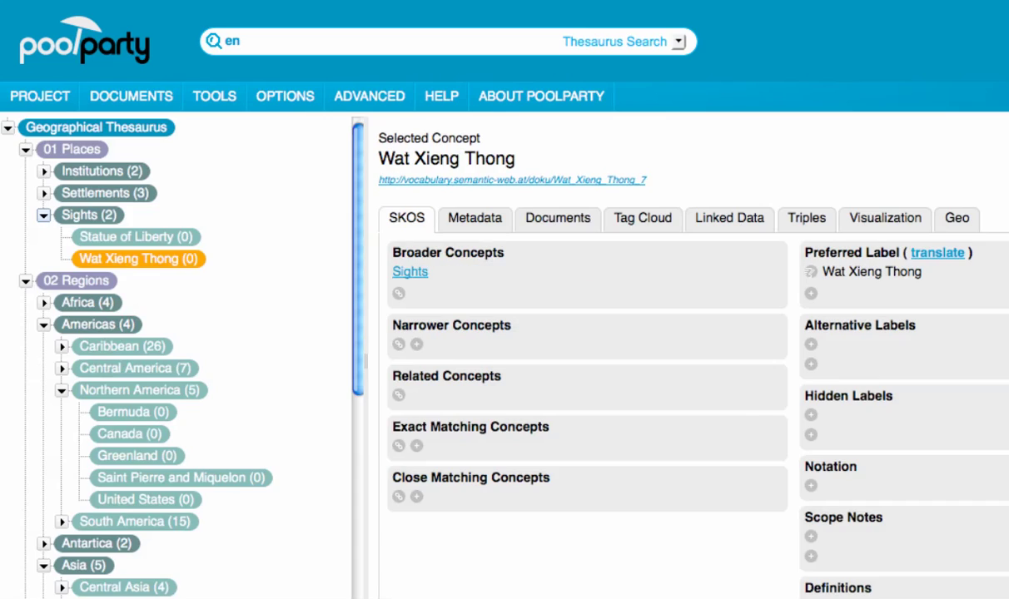
Step: Add Luang Prabang as a second broader concept of Wat Xieng Thong
left_click(399, 292)
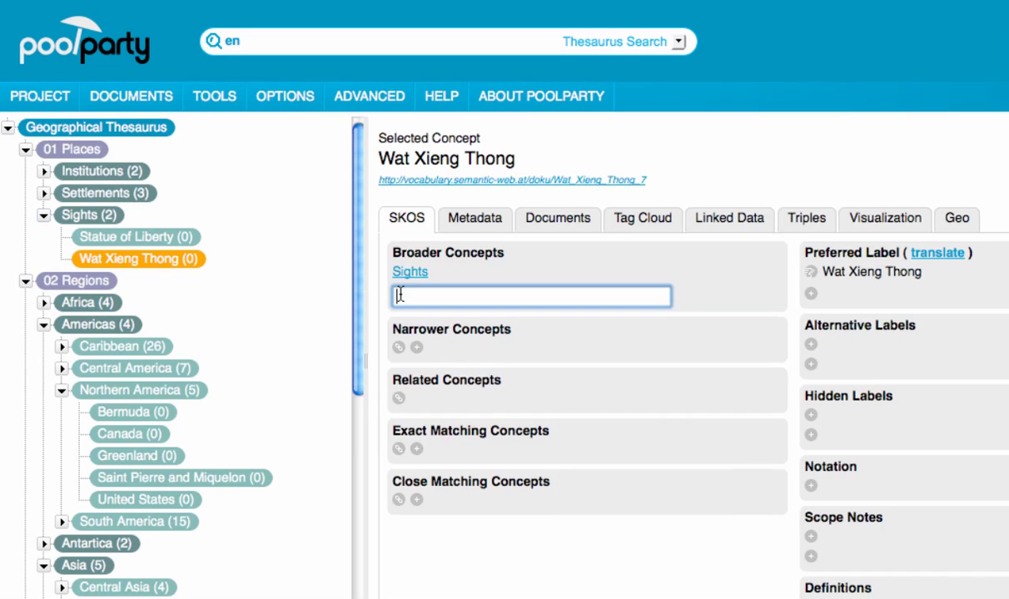
type("Luang")
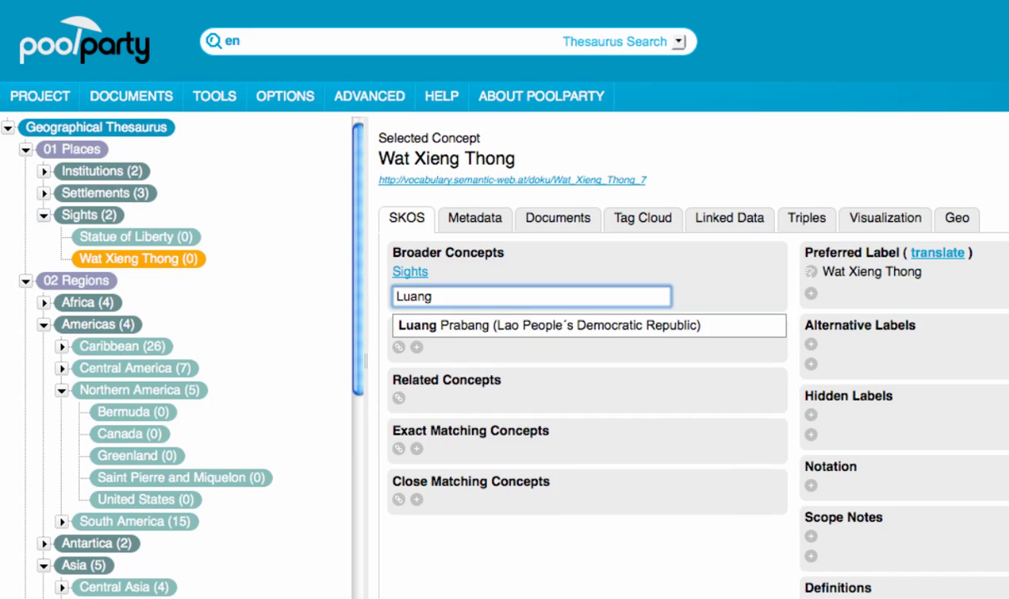
key("Down")
key("Return")
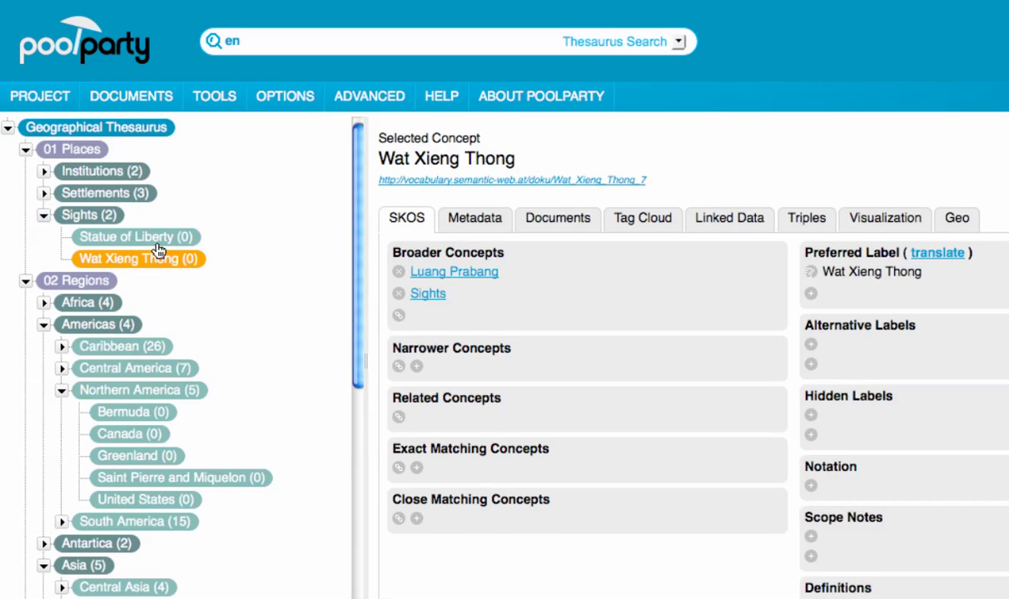
Step: Create a new concept 'Angkor Thom' under Sights
left_click(91, 223)
type("Ang")
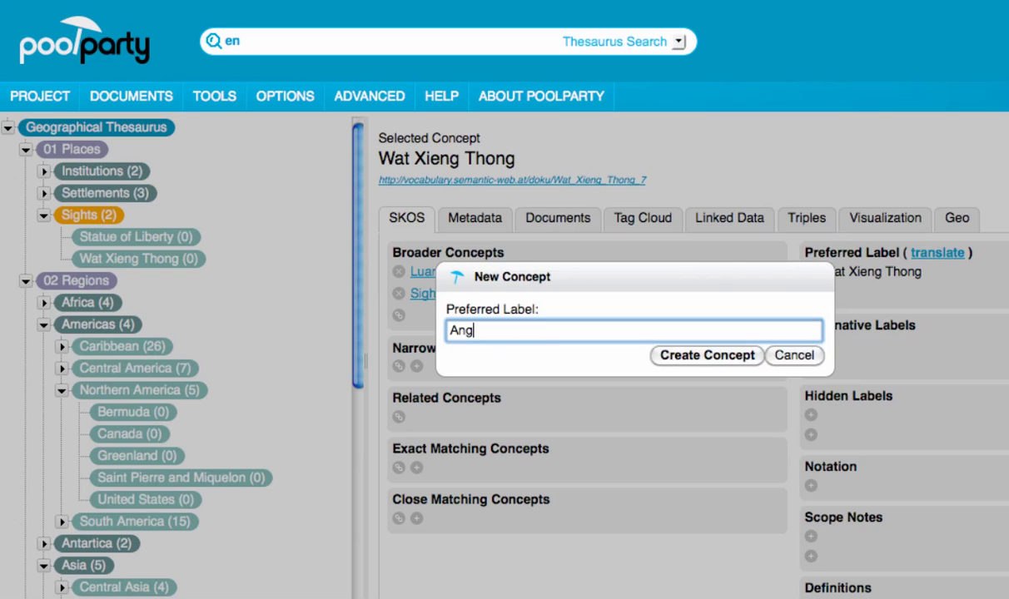
type("kor Thom")
key("Return")
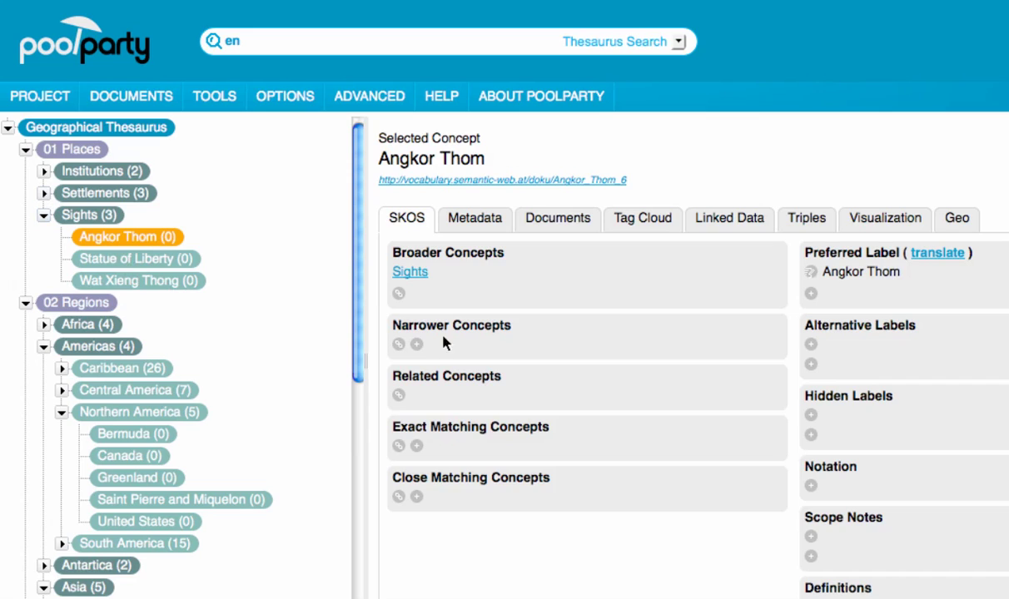
Step: Add Wat Xieng Thong as a related concept of Angkor Thom
left_click(398, 394)
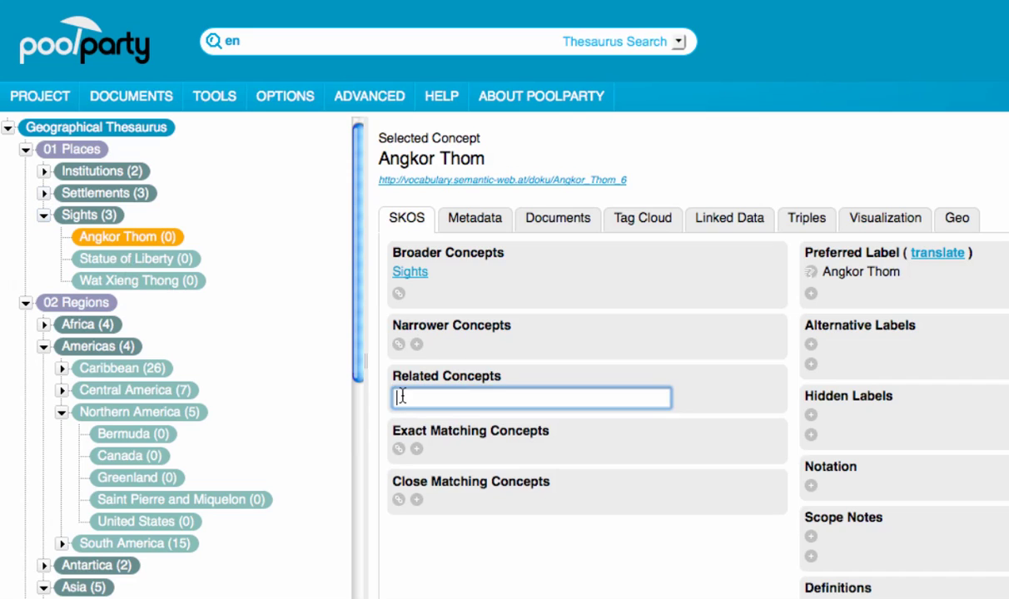
type("Wat")
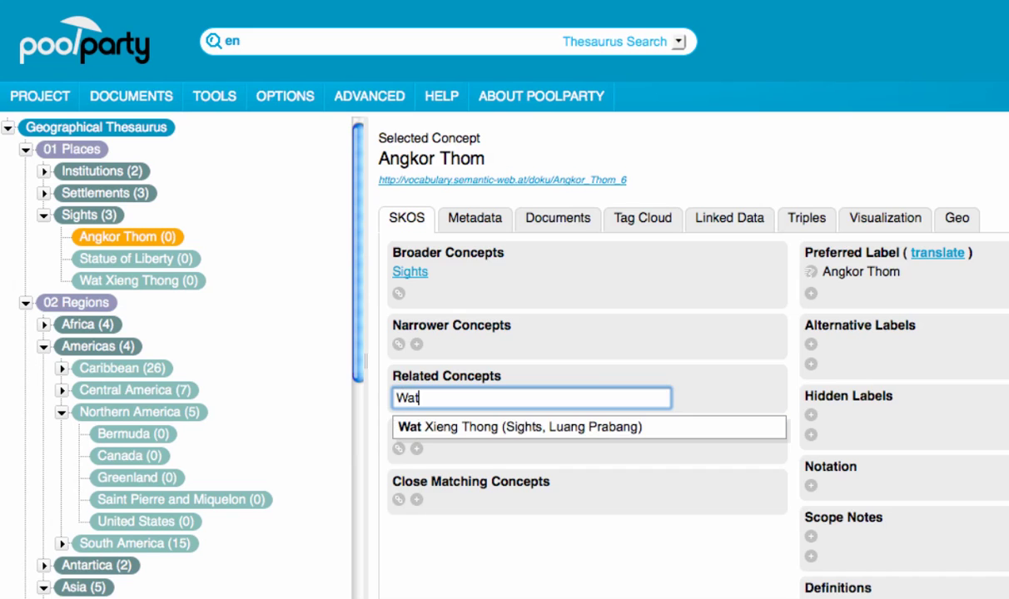
left_click(512, 430)
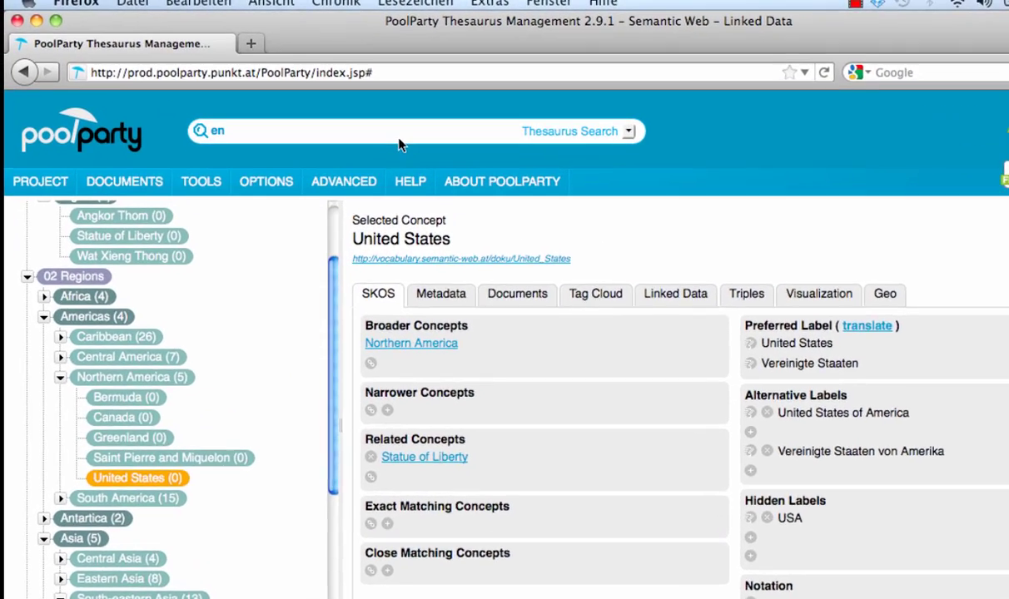
Step: Search the thesaurus for 'usa' and pick United States from the suggestions
left_click(341, 109)
type("usa")
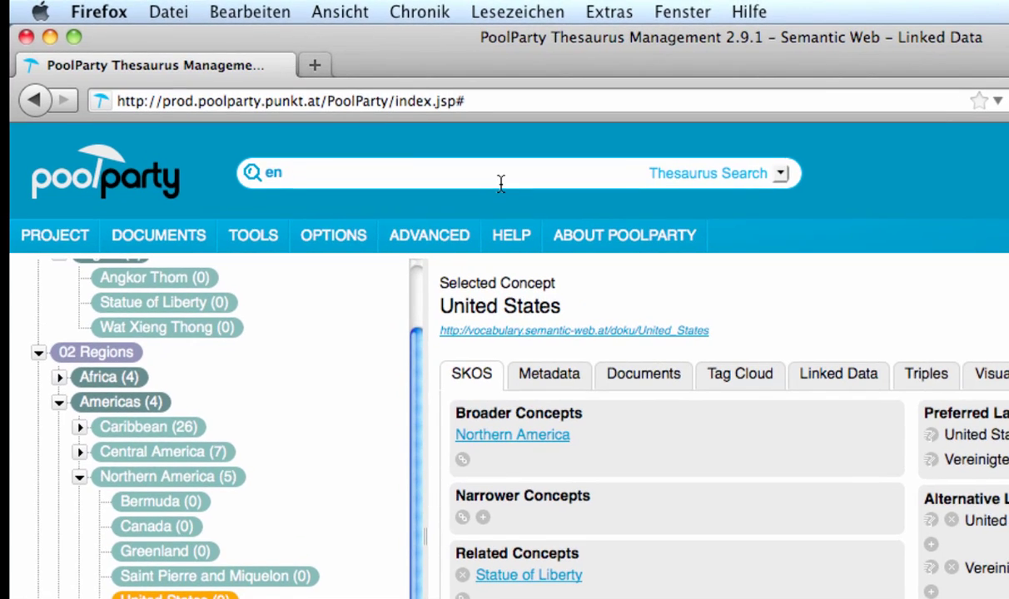
key("Down")
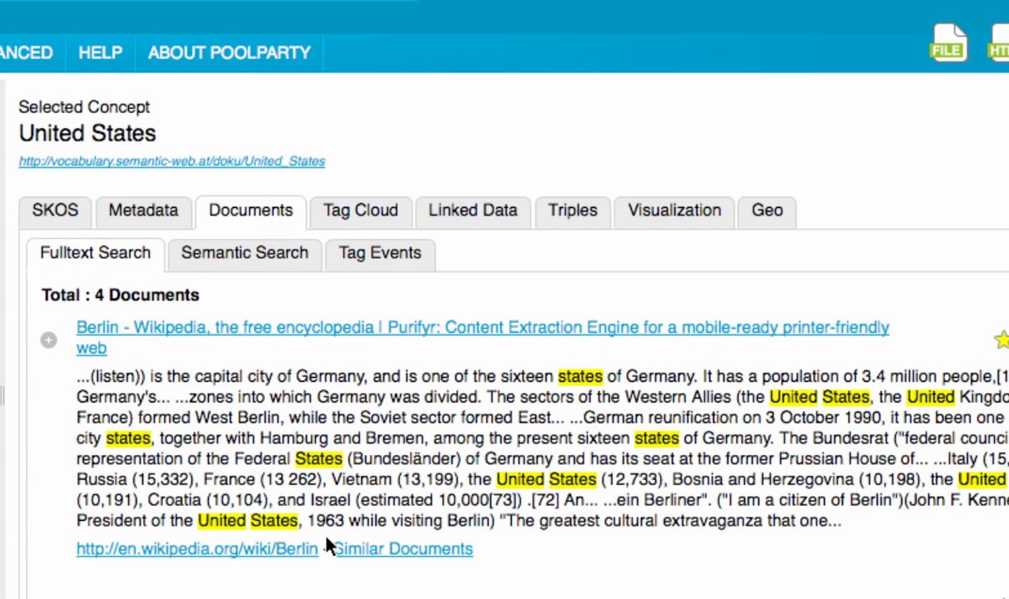
Step: View United States' semantic search documents, then its Linked Data sources
left_click(237, 249)
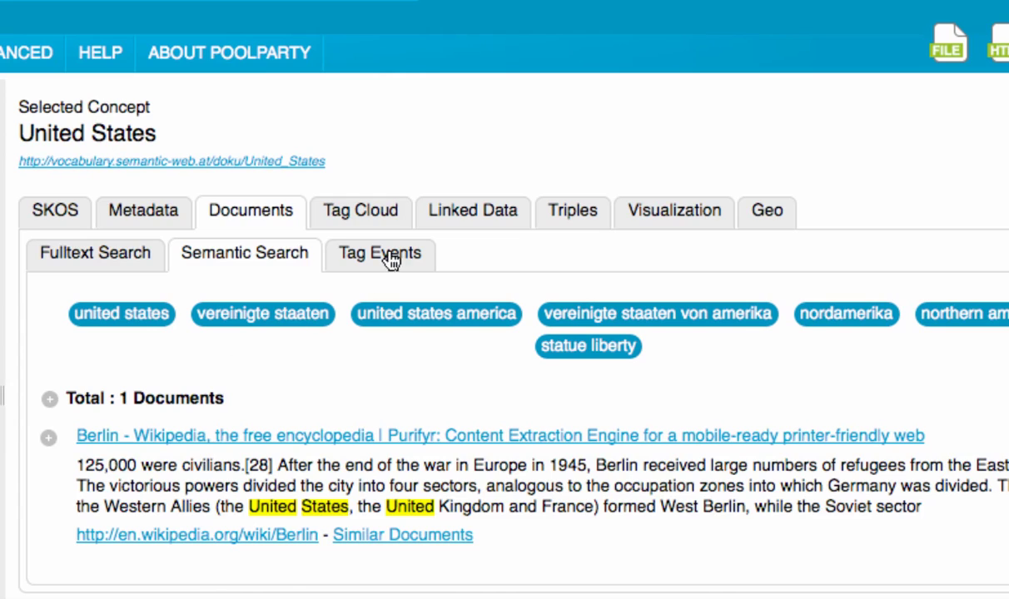
left_click(466, 213)
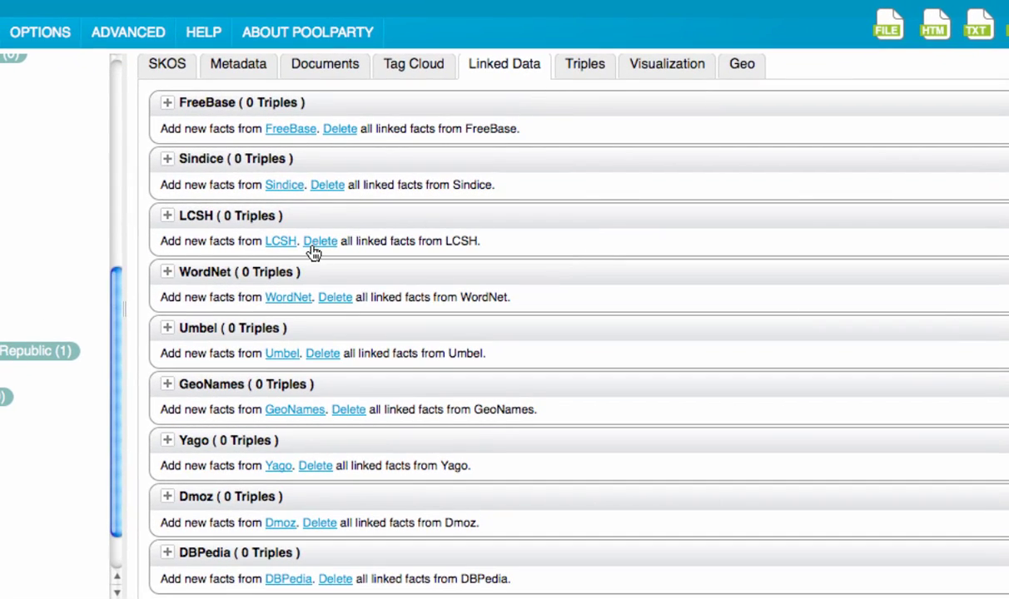
Step: Link United States to the DBpedia resource as a SKOS exact match, including German labels
left_click(298, 583)
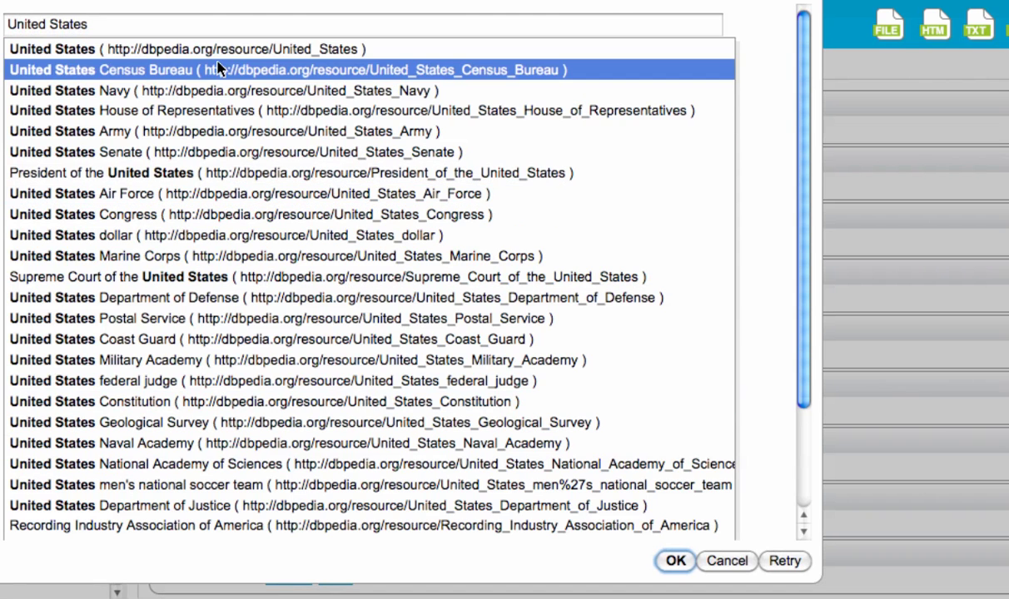
left_click(212, 48)
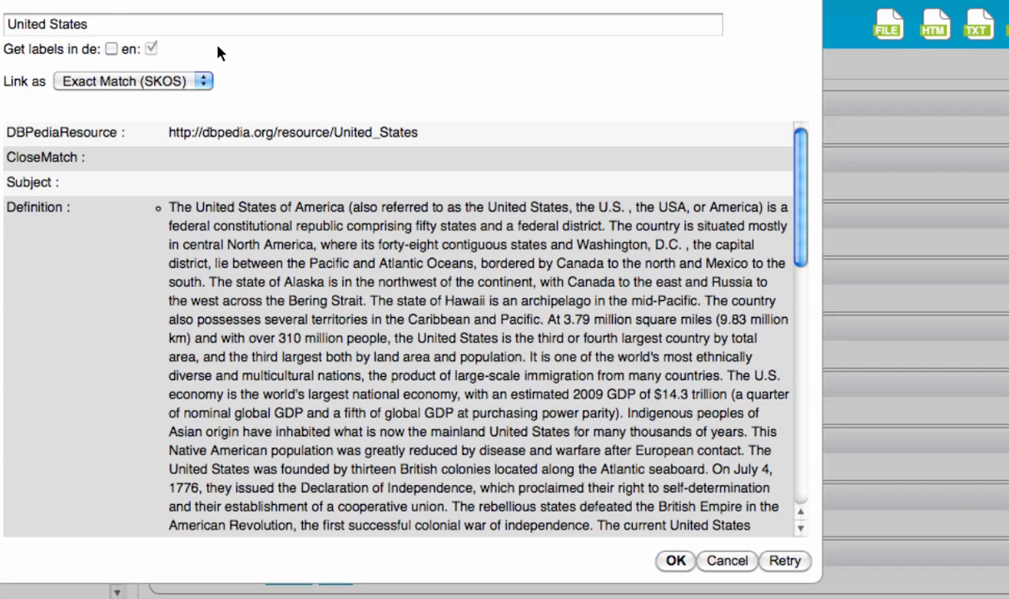
left_click(112, 49)
scroll(480, 202, "down", 10)
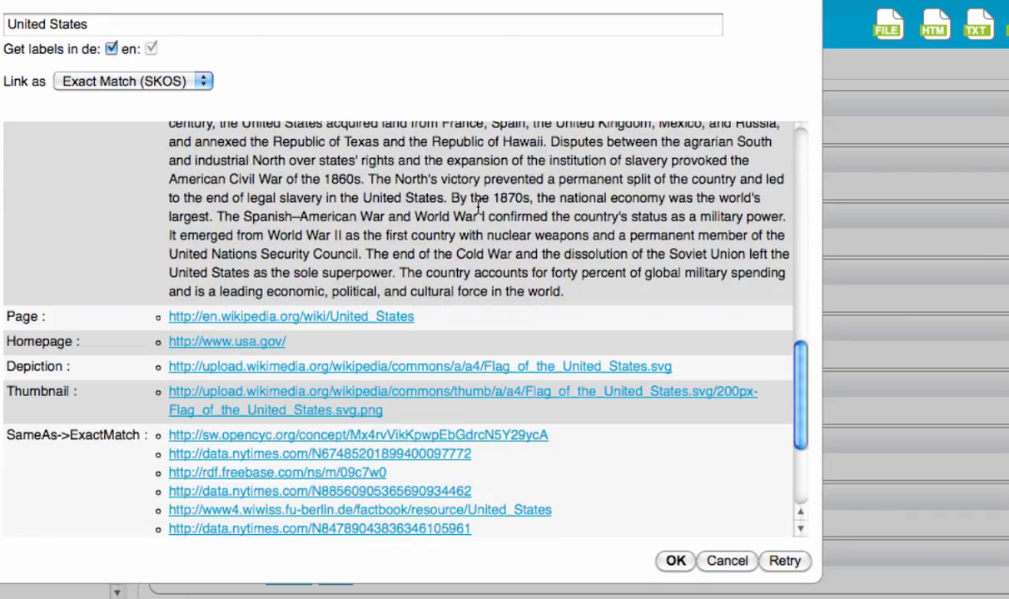
scroll(479, 202, "down", 5)
left_click(675, 560)
scroll(603, 350, "down", 5)
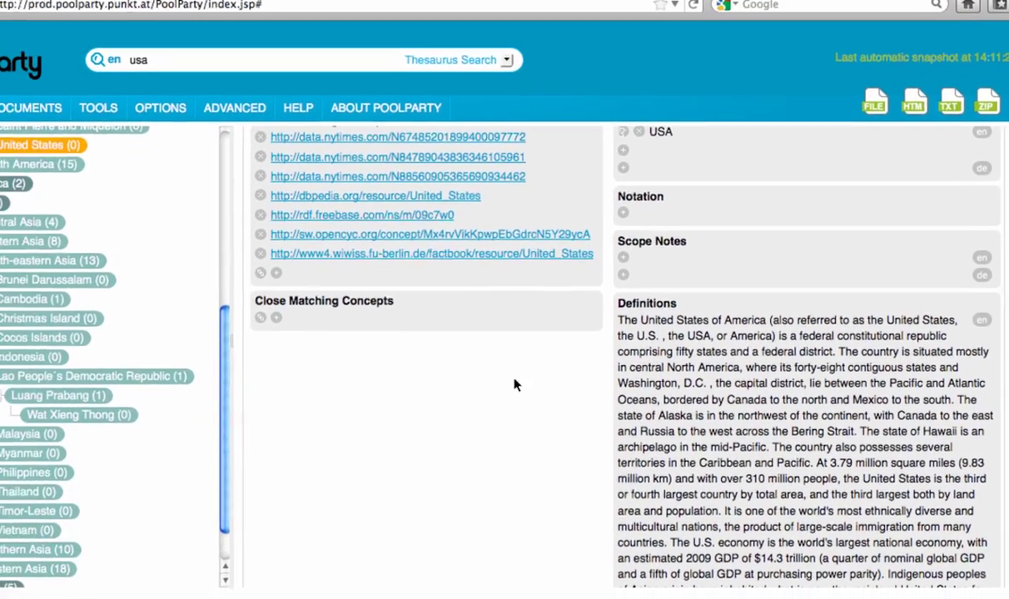
scroll(777, 439, "up", 5)
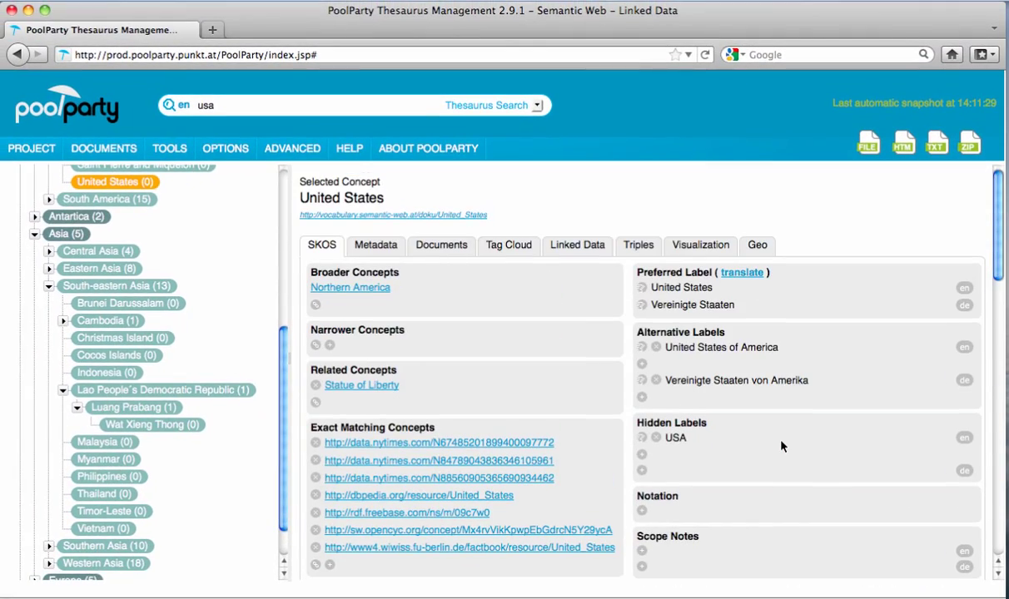